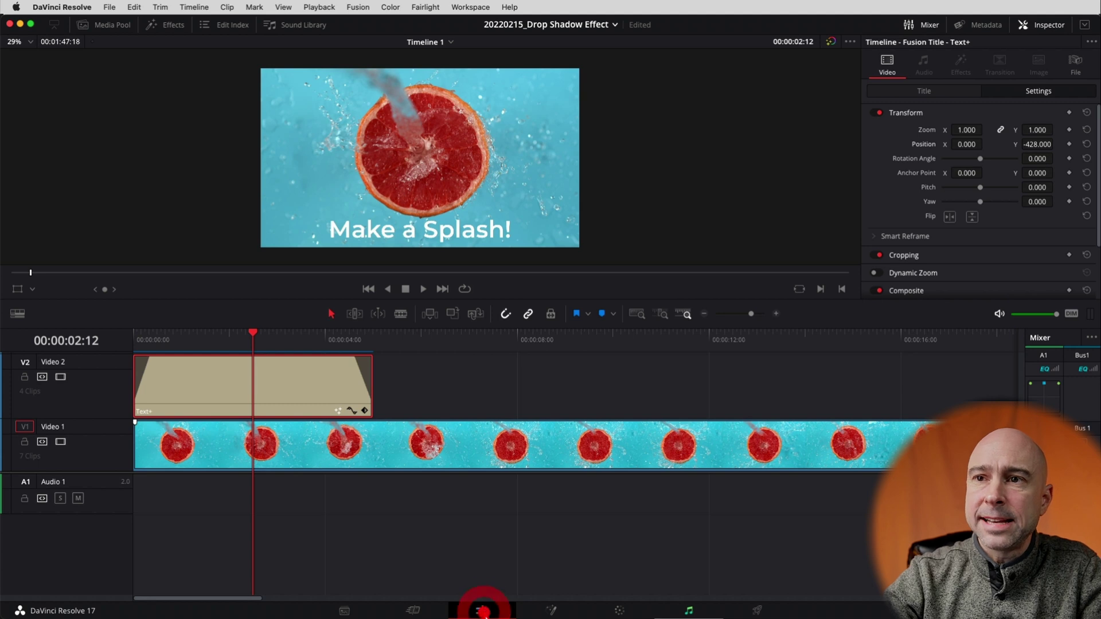
Apply Resolve FX Stylize Drop Shadow to the 'Make a Splash!' Text+ clip on V2.
{"action": "left_click", "coordinate": [704, 314]}
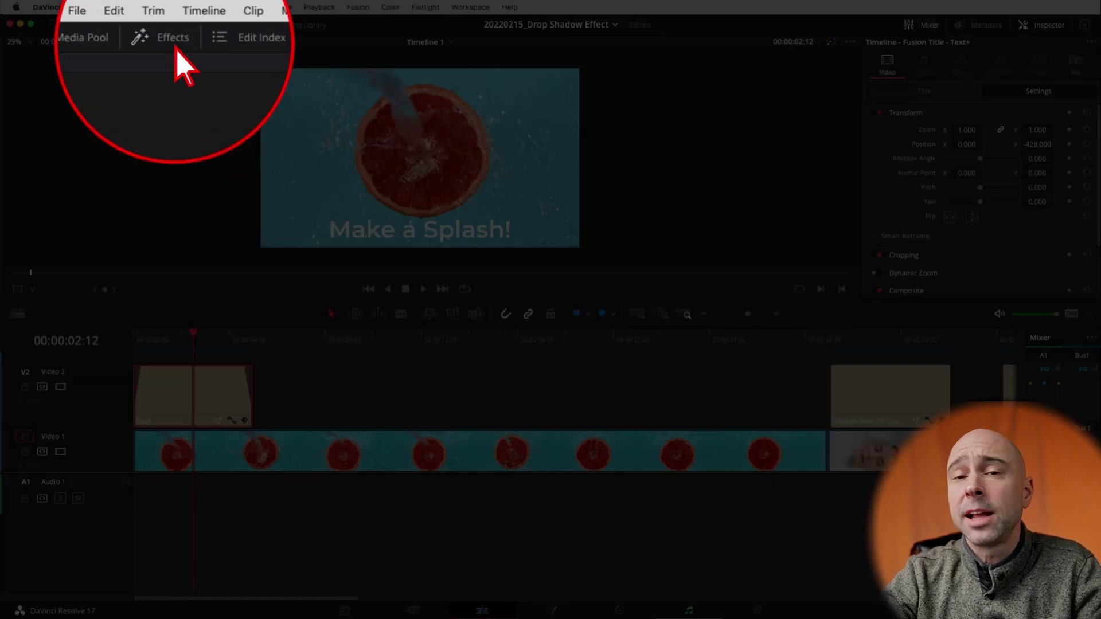
{"action": "left_click", "coordinate": [175, 44]}
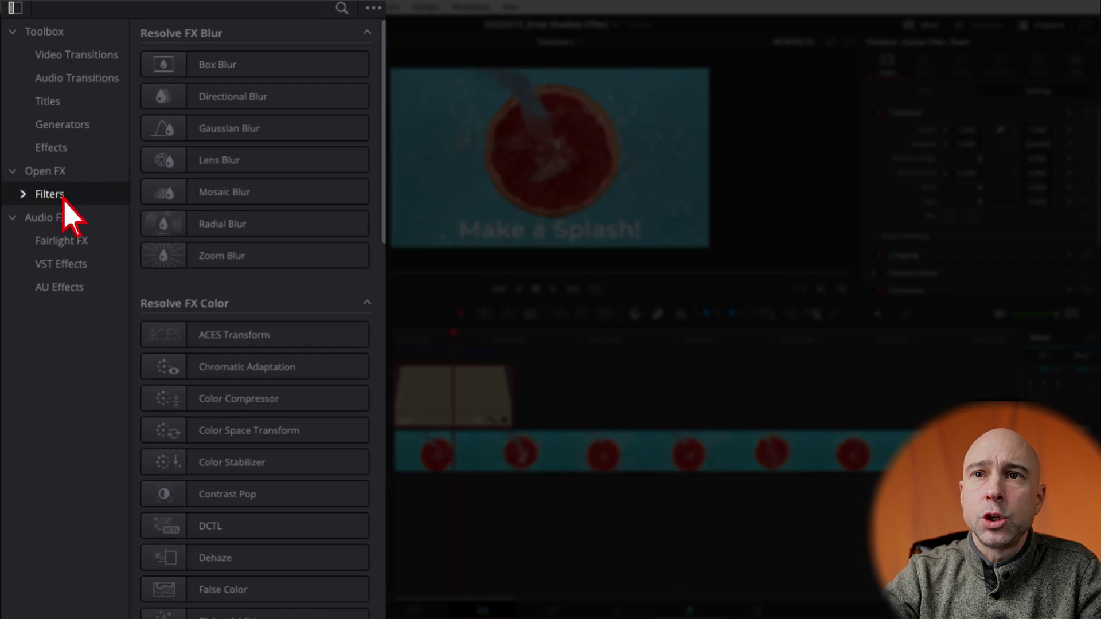
{"action": "left_click", "coordinate": [43, 166]}
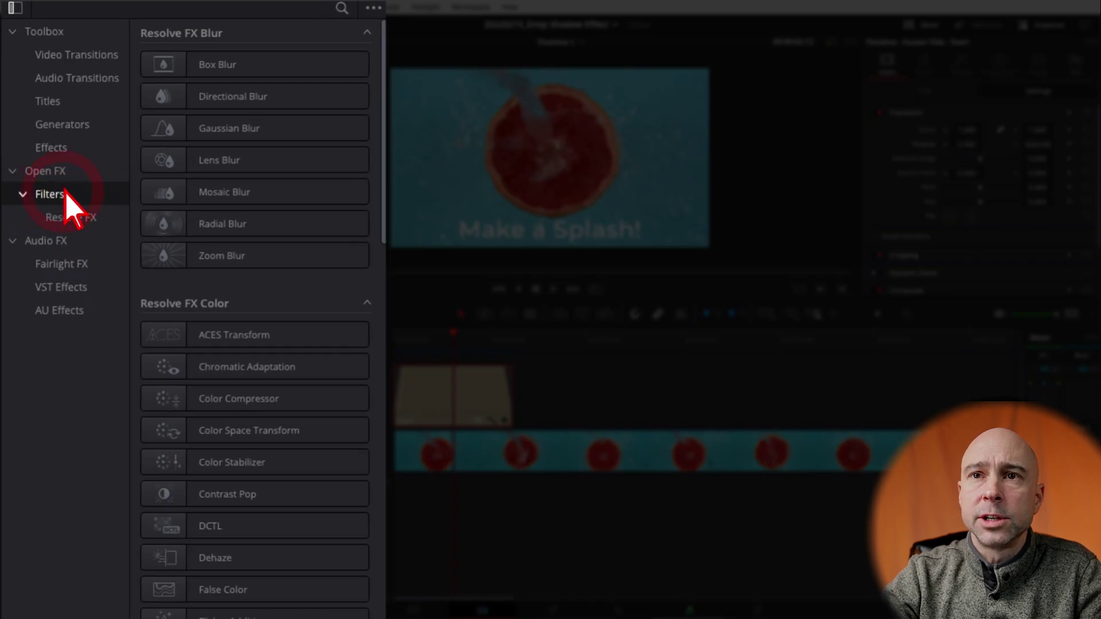
{"action": "scroll", "coordinate": [209, 401], "scroll_direction": "down", "scroll_amount": 10}
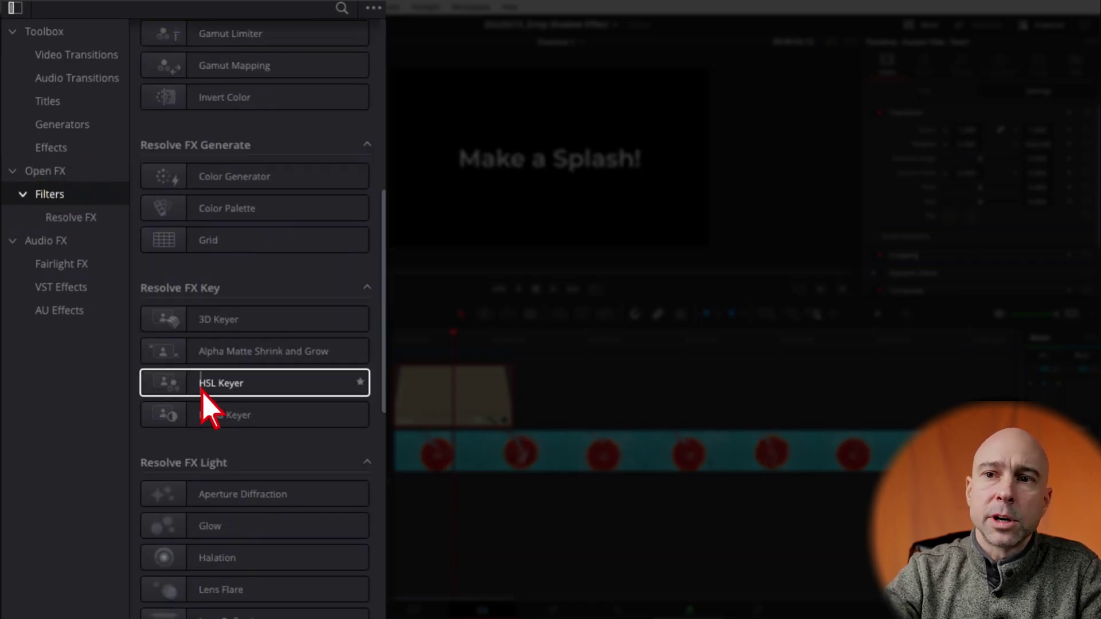
{"action": "scroll", "coordinate": [209, 401], "scroll_direction": "down", "scroll_amount": 15}
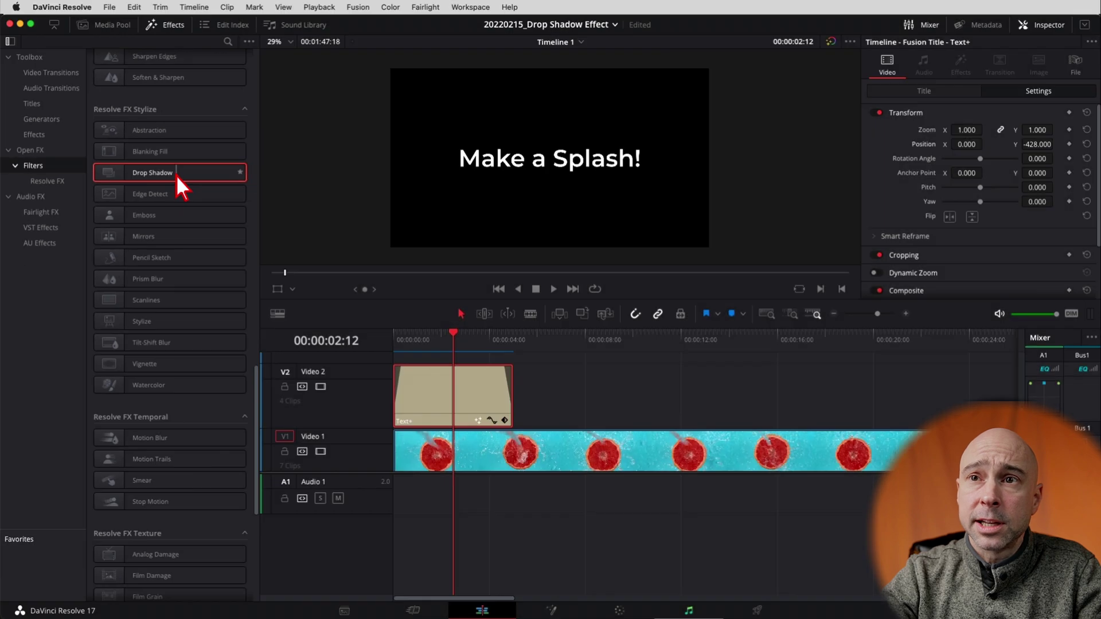
{"action": "left_click_drag", "start_coordinate": [265, 207], "coordinate": [652, 541]}
{"action": "left_click_drag", "start_coordinate": [435, 397], "coordinate": [435, 397]}
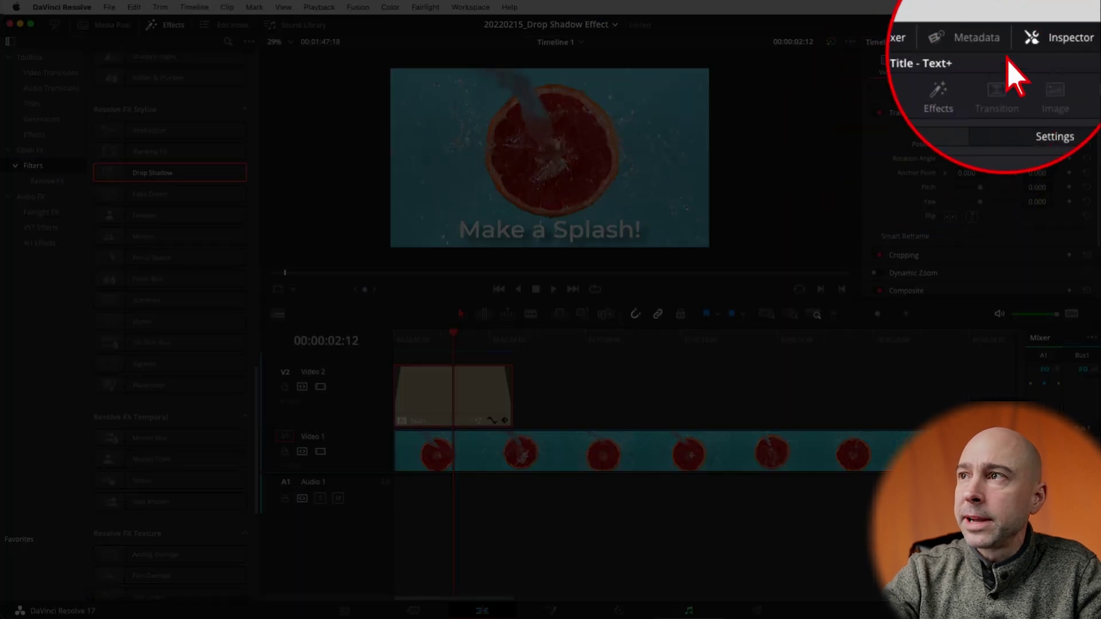
Set the Make a Splash shadow to blur 0.419, strength 0.822, distance 0.019, then compare it off and on.
{"action": "left_click", "coordinate": [1023, 26]}
{"action": "left_click", "coordinate": [1023, 27]}
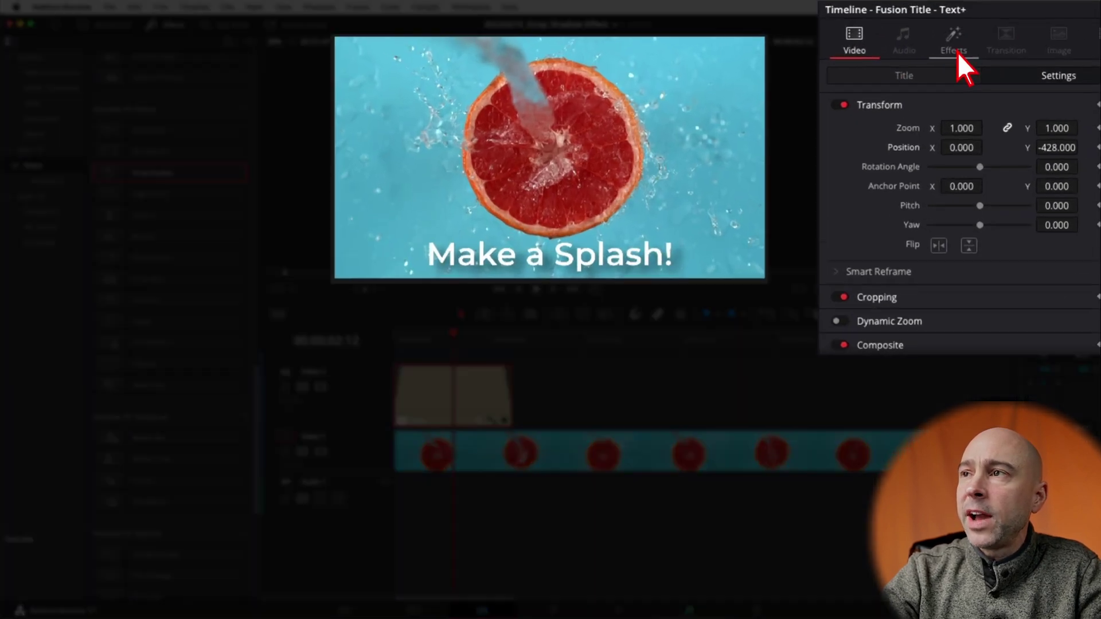
{"action": "left_click", "coordinate": [959, 64]}
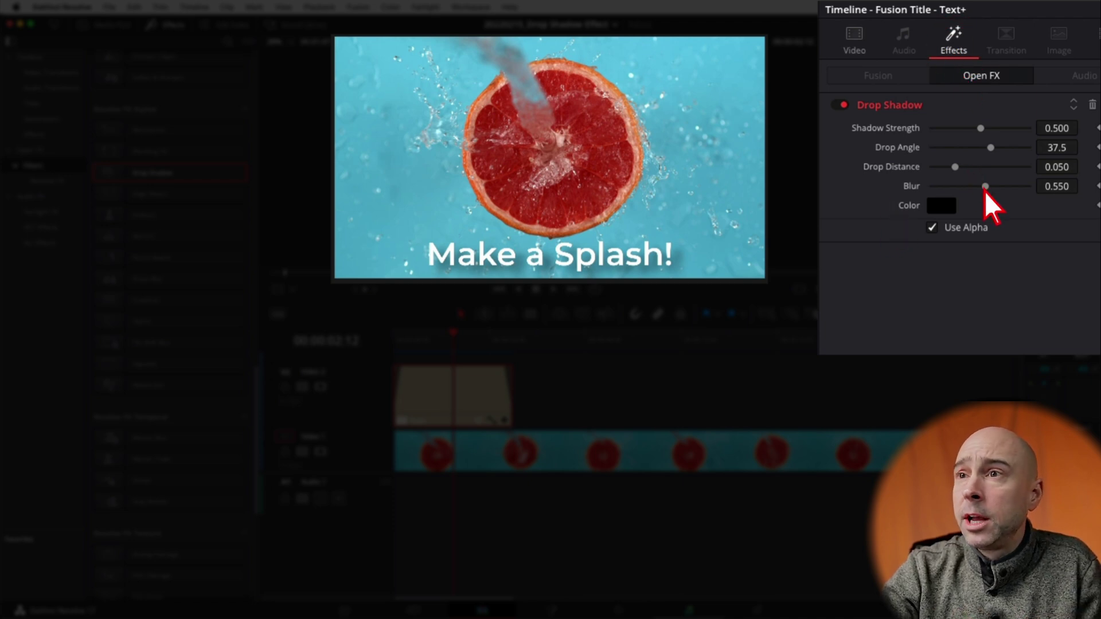
{"action": "left_click_drag", "start_coordinate": [985, 188], "coordinate": [979, 188]}
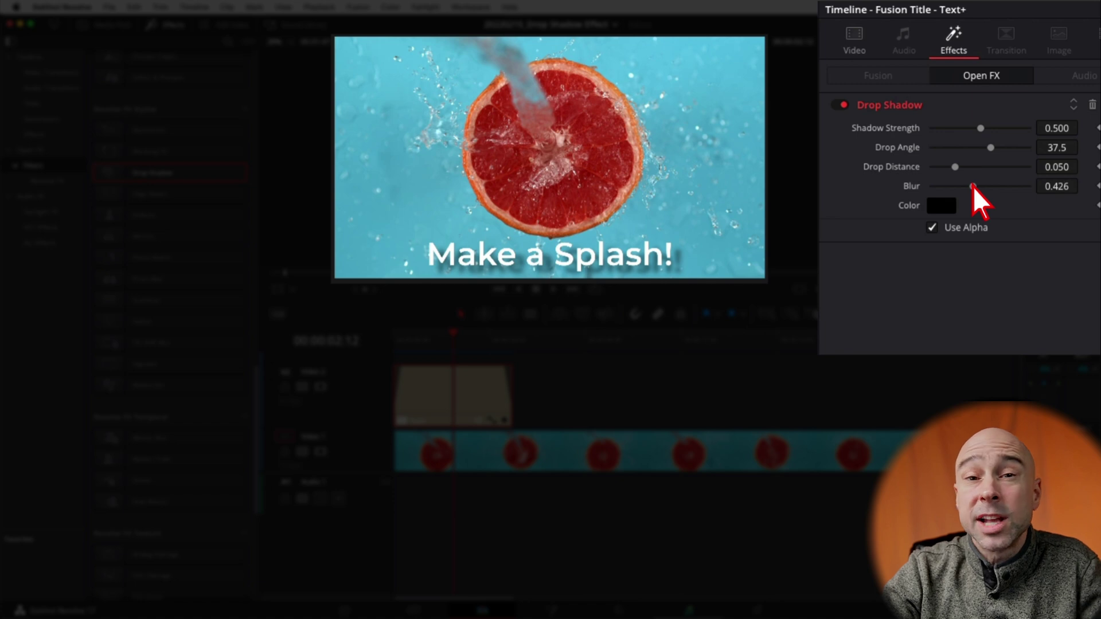
{"action": "left_click_drag", "start_coordinate": [984, 131], "coordinate": [1013, 135]}
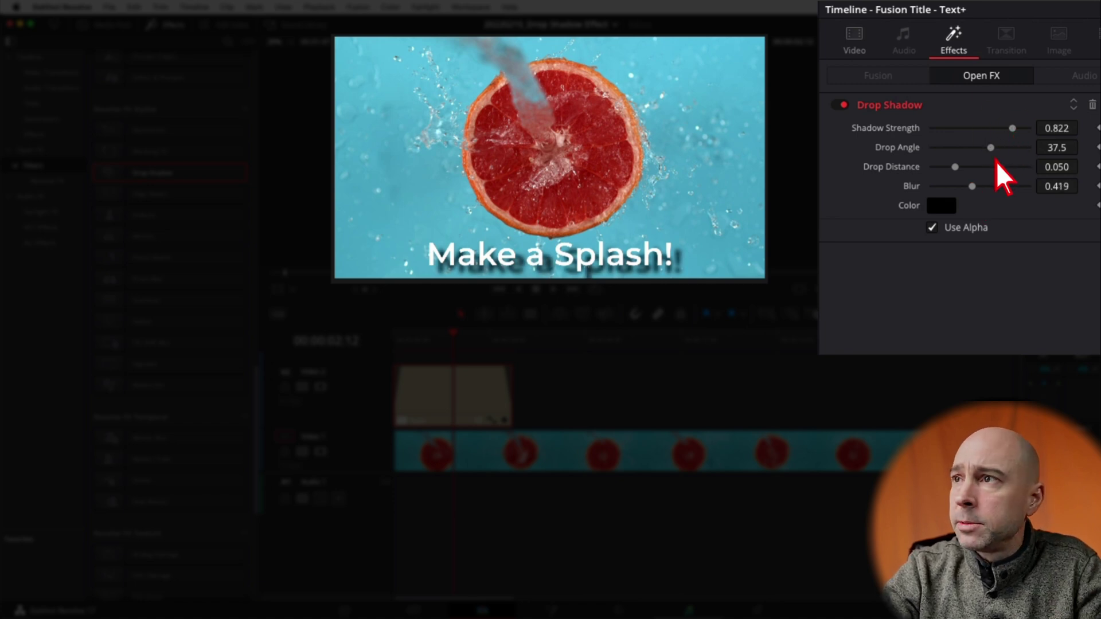
{"action": "left_click_drag", "start_coordinate": [955, 167], "coordinate": [941, 168]}
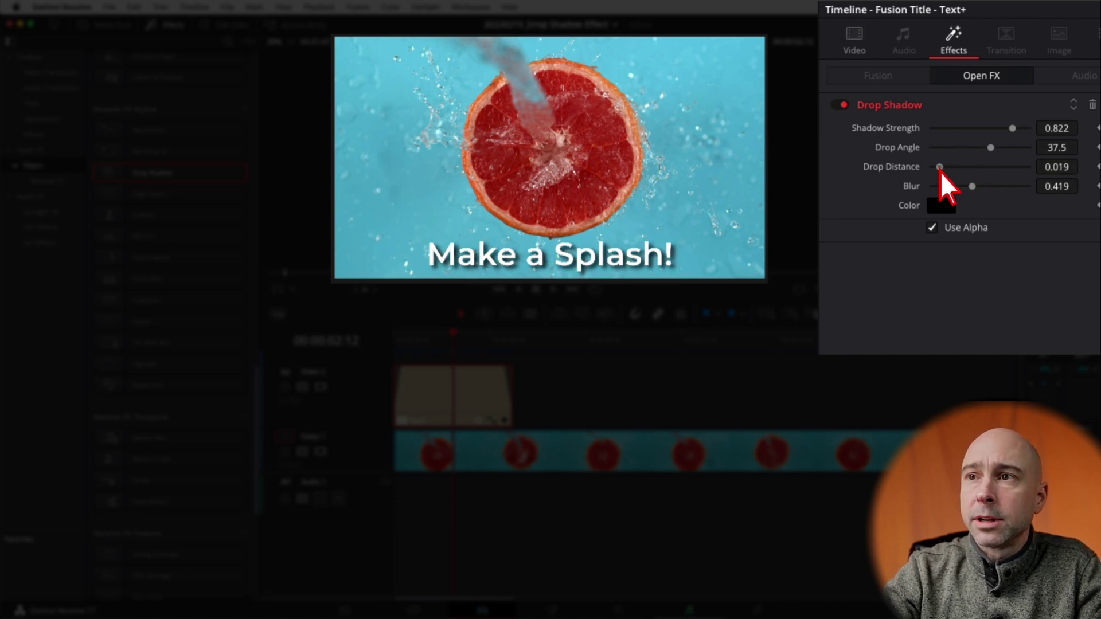
{"action": "left_click", "coordinate": [838, 106]}
{"action": "left_click", "coordinate": [839, 106]}
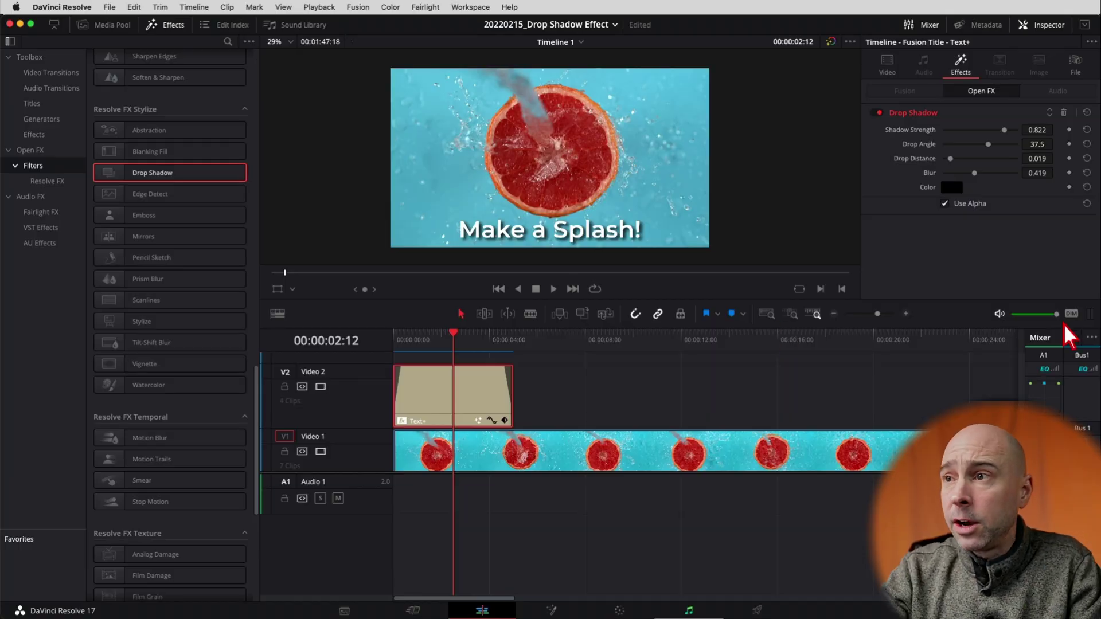
Preview the BUBBLES title at 00:00:29:02 and apply Drop Shadow to its Text+ clip.
{"action": "left_click", "coordinate": [834, 314]}
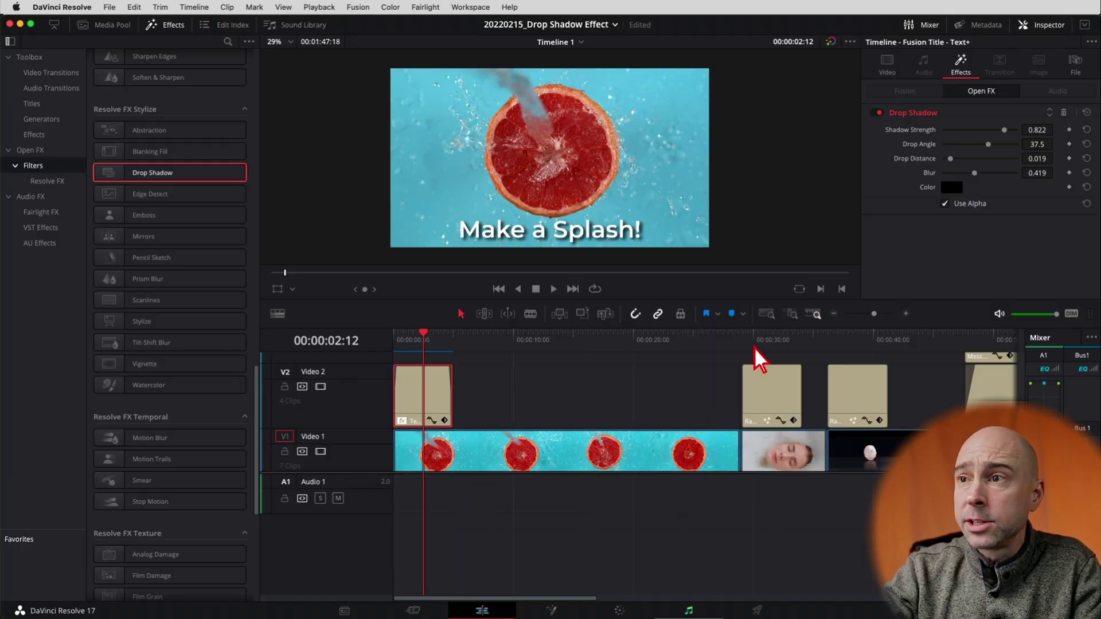
{"action": "left_click", "coordinate": [743, 337]}
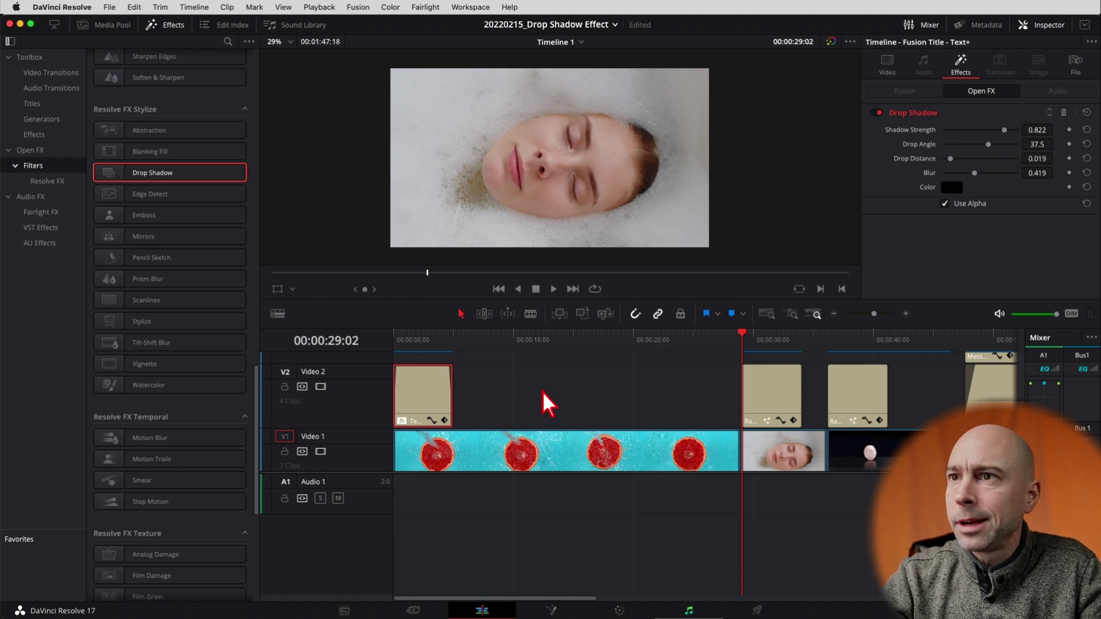
{"action": "key", "text": "space"}
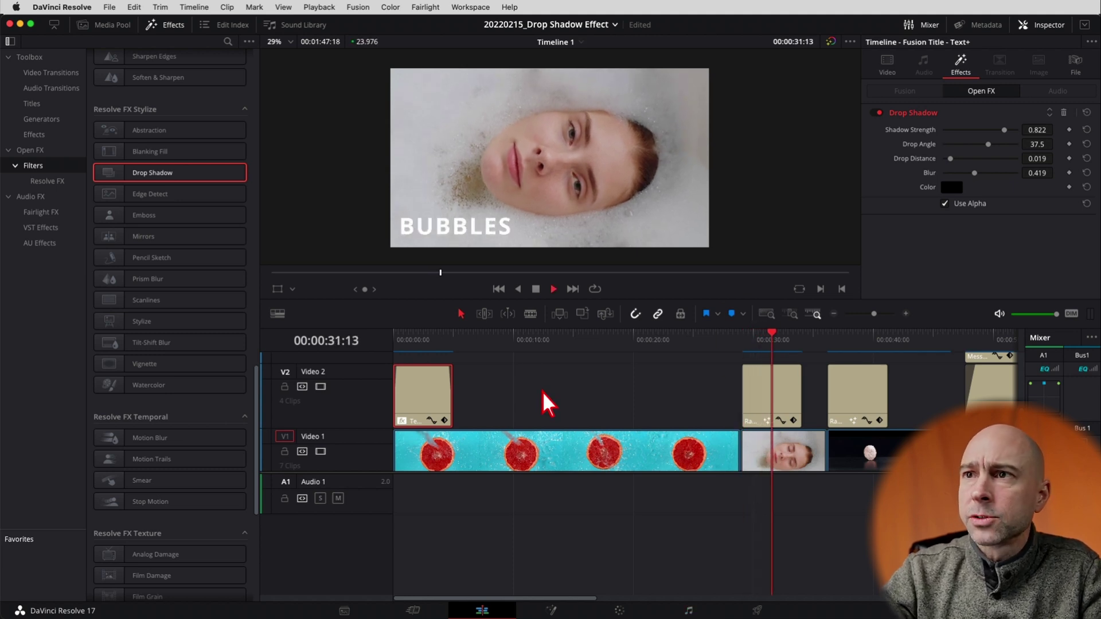
{"action": "key", "text": "space"}
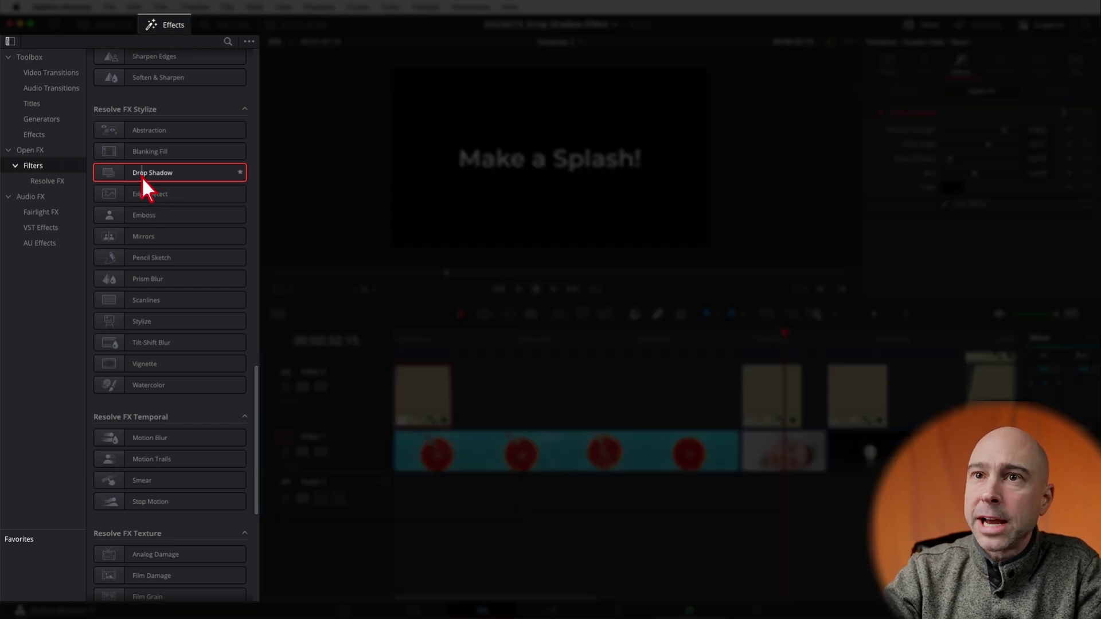
{"action": "left_click_drag", "start_coordinate": [142, 176], "coordinate": [771, 401]}
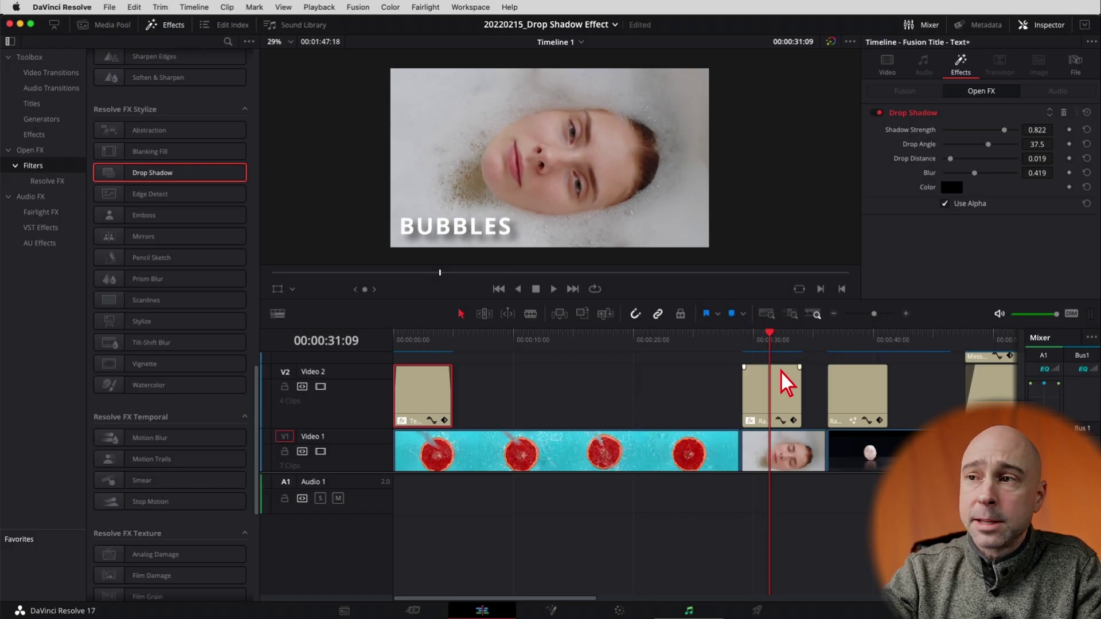
Set the BUBBLES shadow to strength 0.868, blur 0.473, angle 40.5, then compare it off and on.
{"action": "left_click", "coordinate": [778, 393]}
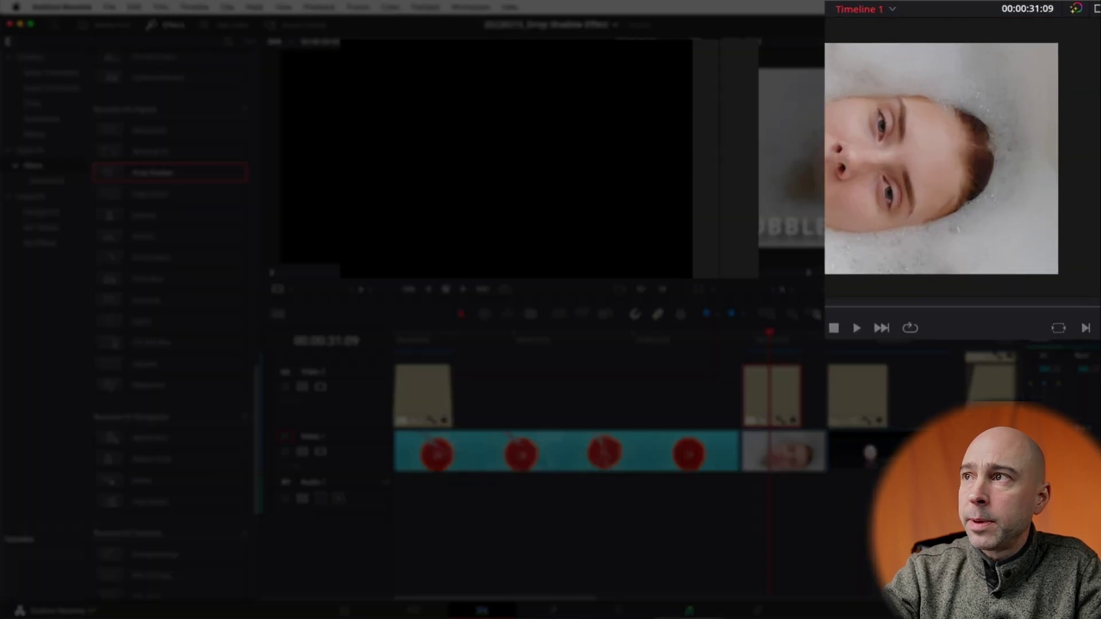
{"action": "left_click", "coordinate": [961, 65]}
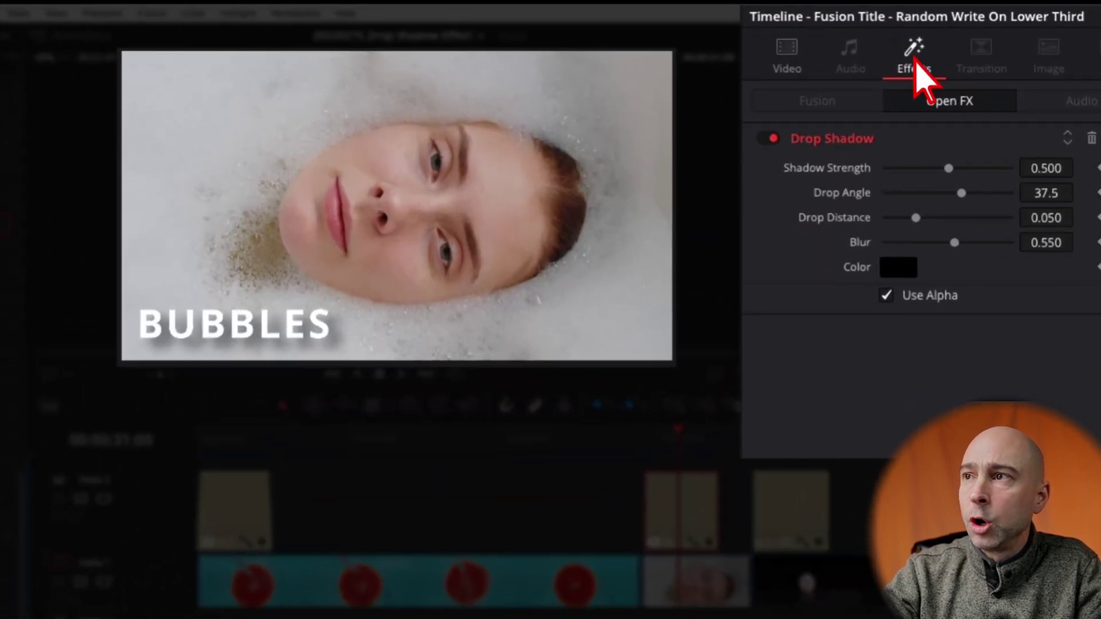
{"action": "left_click_drag", "start_coordinate": [949, 172], "coordinate": [997, 177]}
{"action": "left_click_drag", "start_coordinate": [955, 243], "coordinate": [944, 242]}
{"action": "left_click_drag", "start_coordinate": [961, 193], "coordinate": [900, 219]}
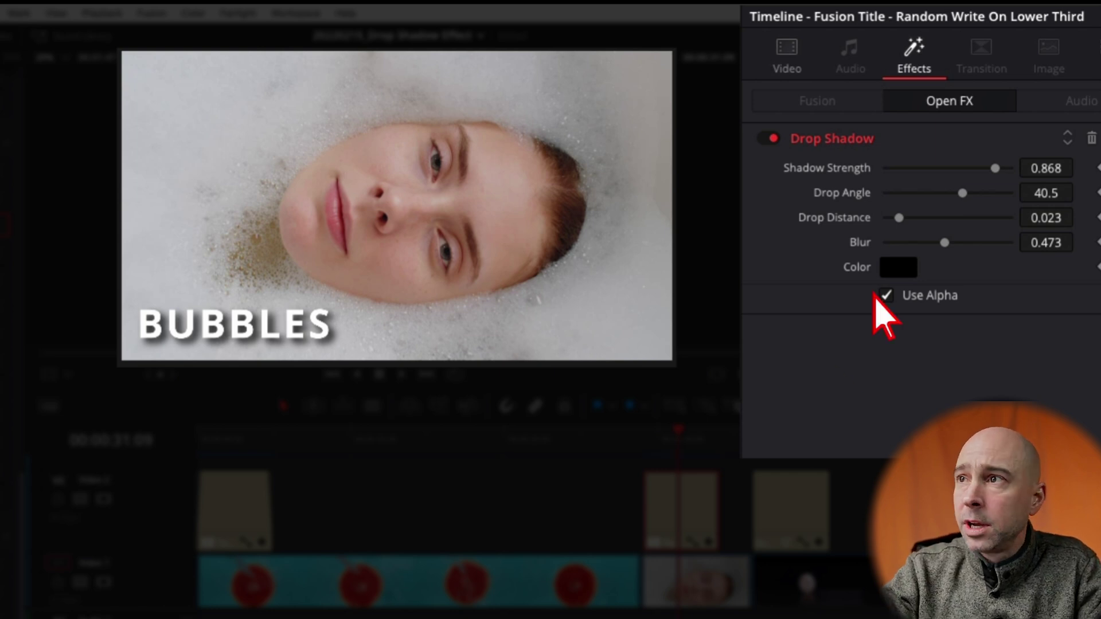
{"action": "left_click", "coordinate": [768, 139]}
{"action": "left_click", "coordinate": [768, 139]}
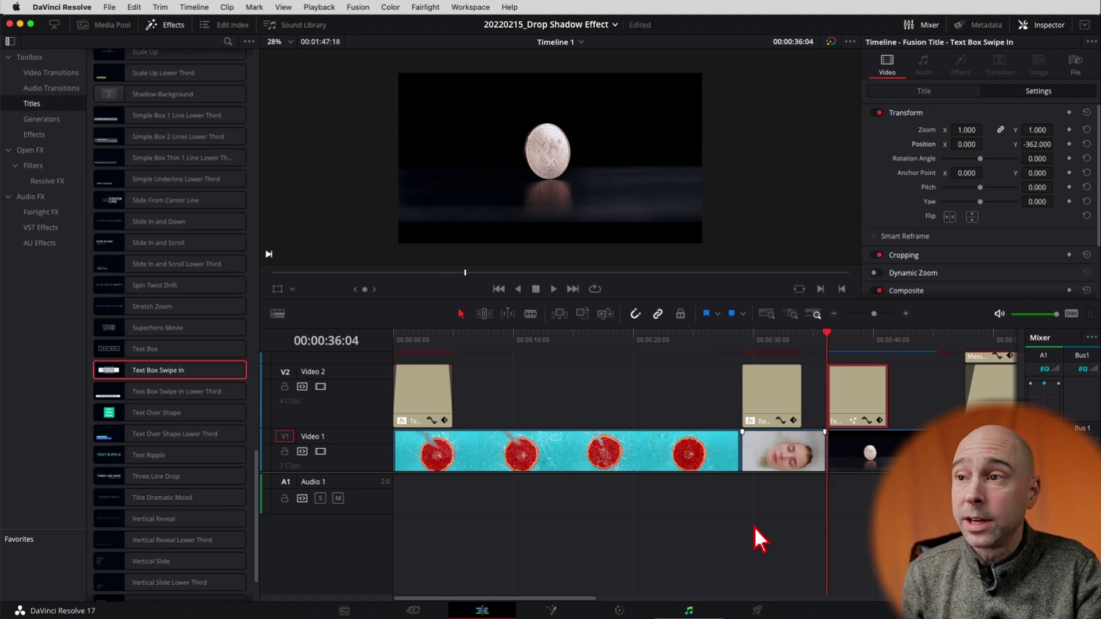
Preview THE FUTURE title, then apply Resolve FX Stylize Drop Shadow to its V2 clip.
{"action": "key", "text": "space"}
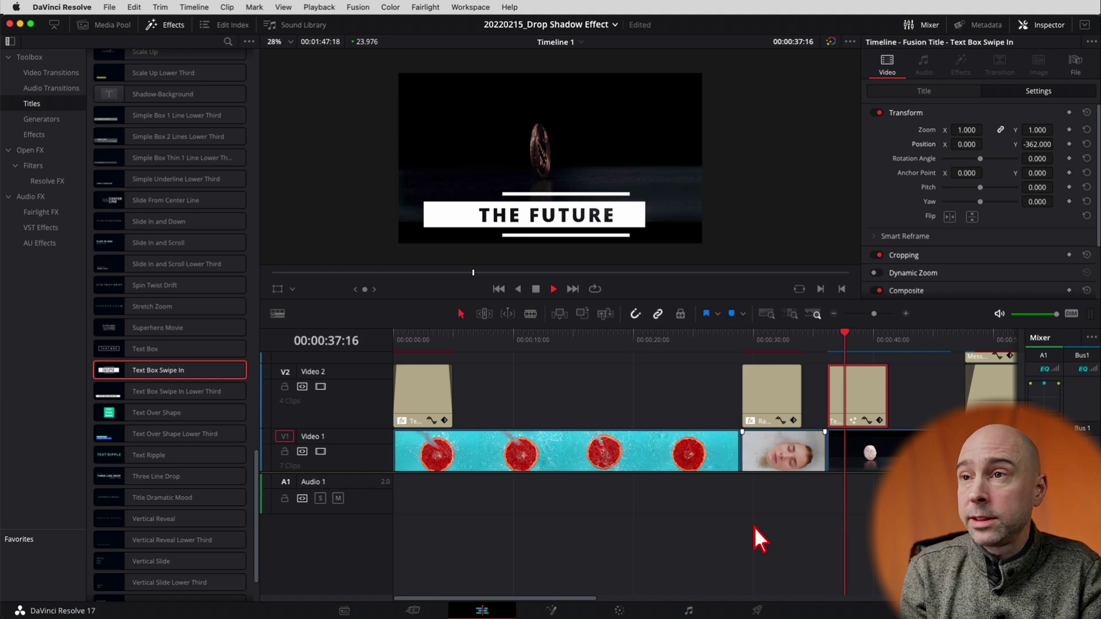
{"action": "key", "text": "space"}
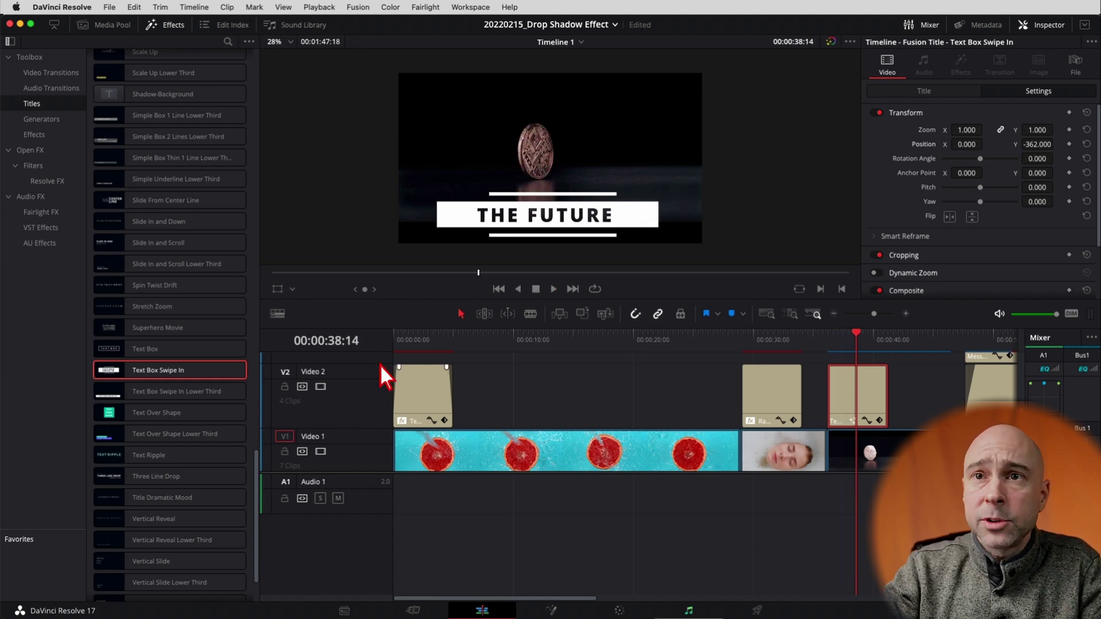
{"action": "left_click", "coordinate": [46, 183]}
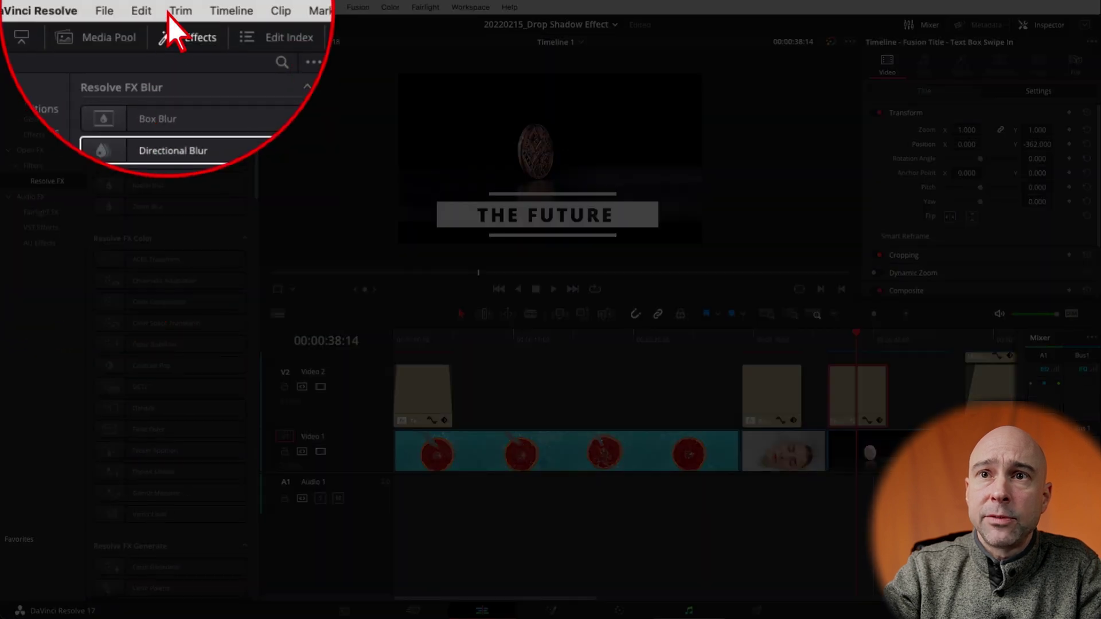
{"action": "scroll", "coordinate": [172, 390], "scroll_direction": "down", "scroll_amount": 10}
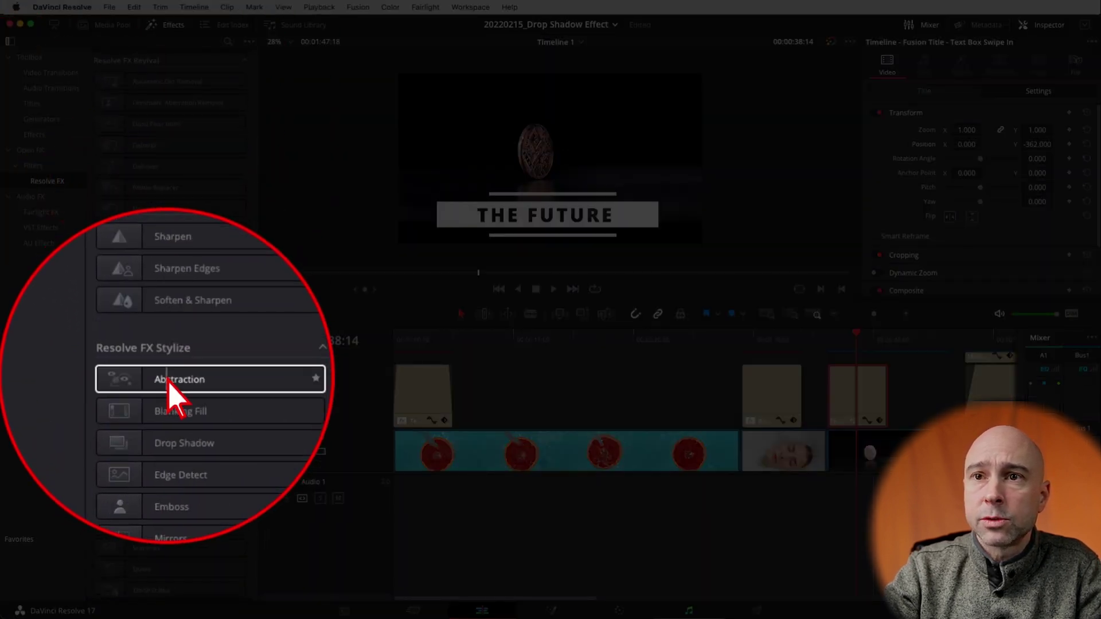
{"action": "scroll", "coordinate": [178, 381], "scroll_direction": "down", "scroll_amount": 5}
{"action": "left_click_drag", "start_coordinate": [152, 420], "coordinate": [887, 387]}
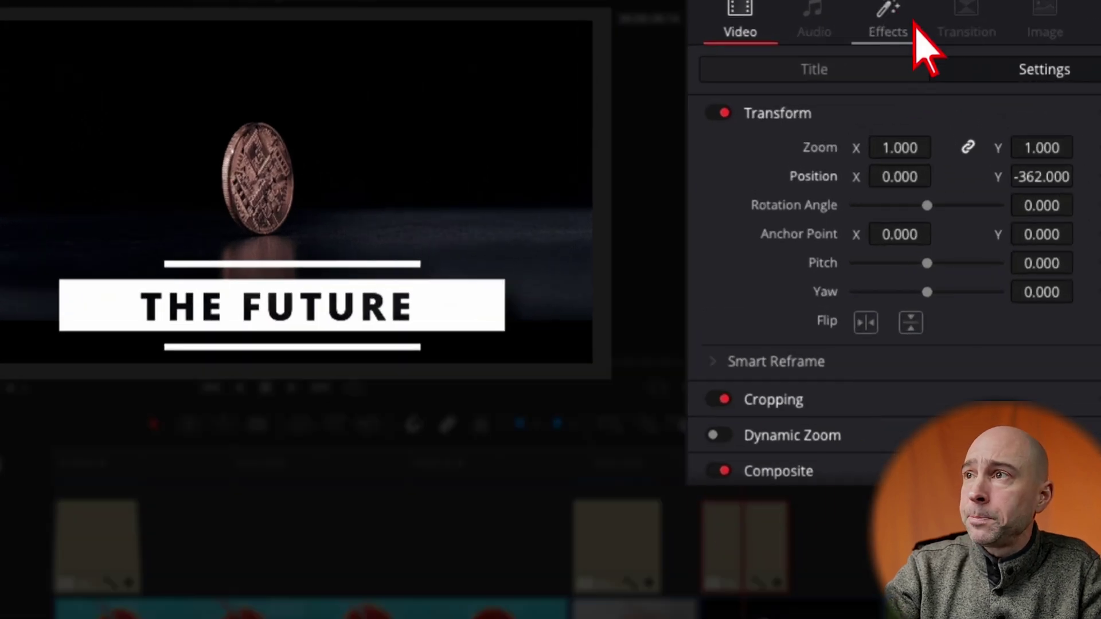
Try a light grey shadow on THE FUTURE, adjusting its blur and shortening the distance to 0.016.
{"action": "left_click", "coordinate": [895, 13]}
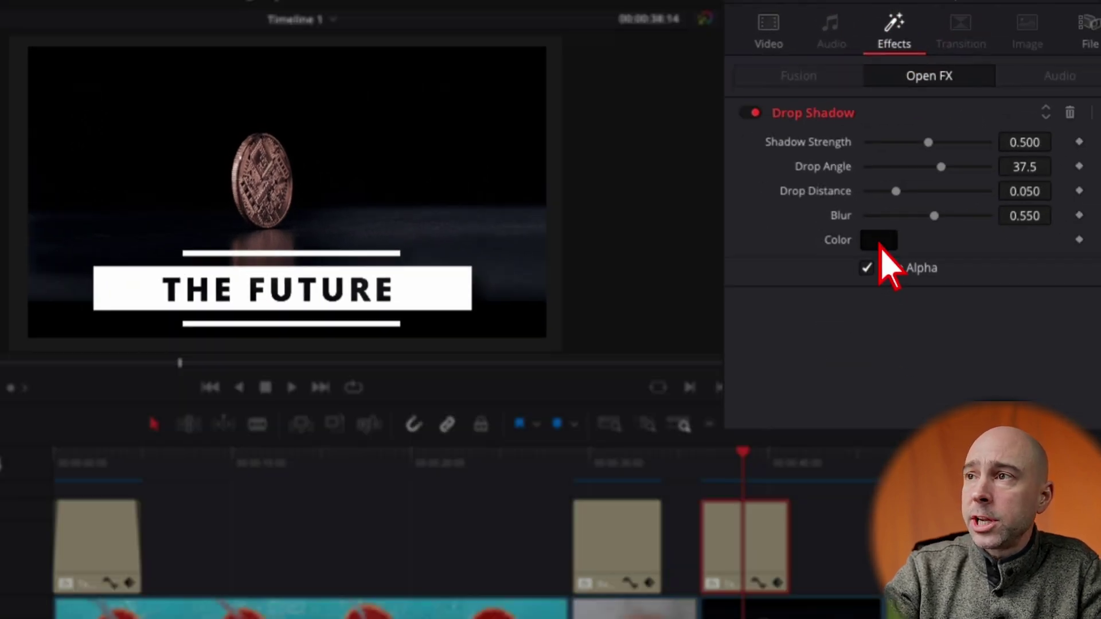
{"action": "left_click", "coordinate": [870, 263]}
{"action": "left_click", "coordinate": [550, 370]}
{"action": "left_click_drag", "start_coordinate": [550, 370], "coordinate": [517, 370]}
{"action": "left_click", "coordinate": [529, 370]}
{"action": "left_click", "coordinate": [659, 433]}
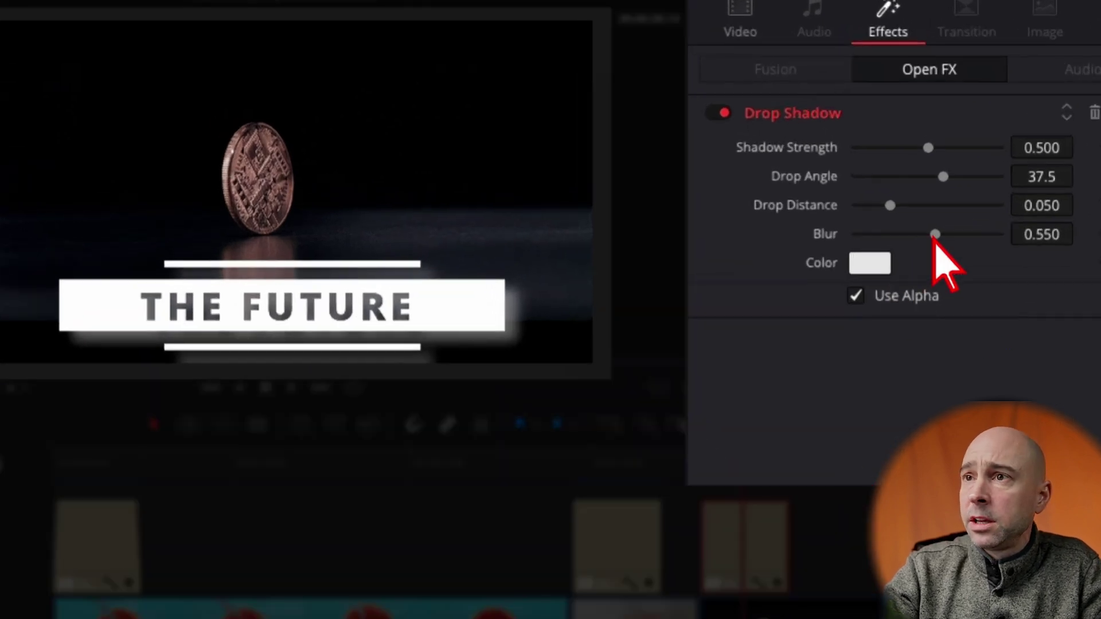
{"action": "left_click_drag", "start_coordinate": [933, 239], "coordinate": [866, 210]}
{"action": "left_click_drag", "start_coordinate": [929, 148], "coordinate": [946, 186]}
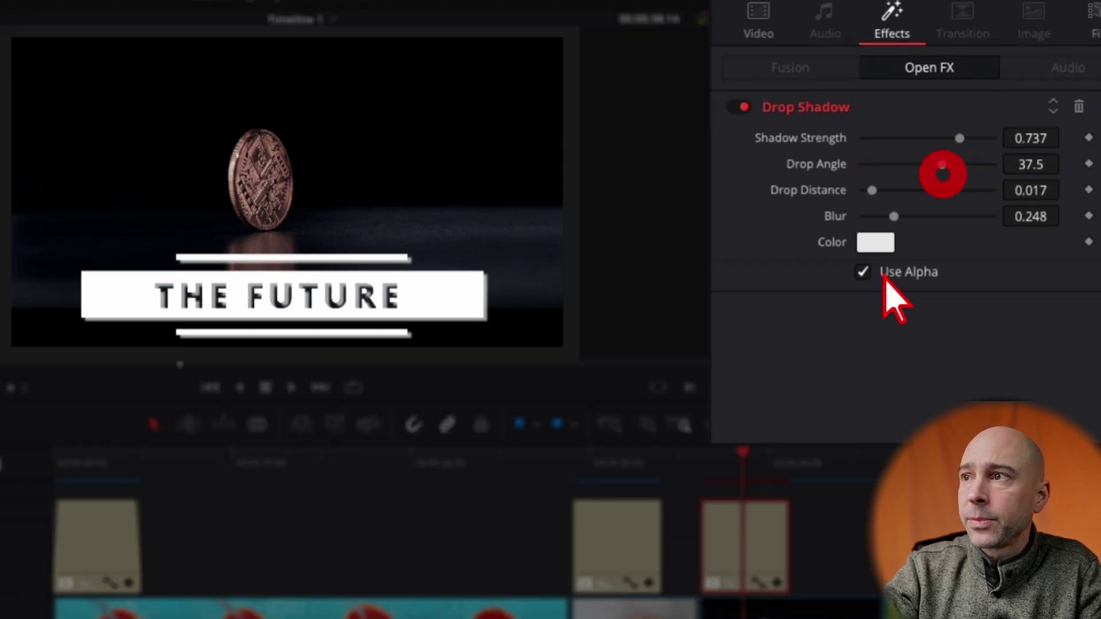
Make THE FUTURE's shadow red, slightly stronger, with blur 0.031.
{"action": "left_click", "coordinate": [875, 242]}
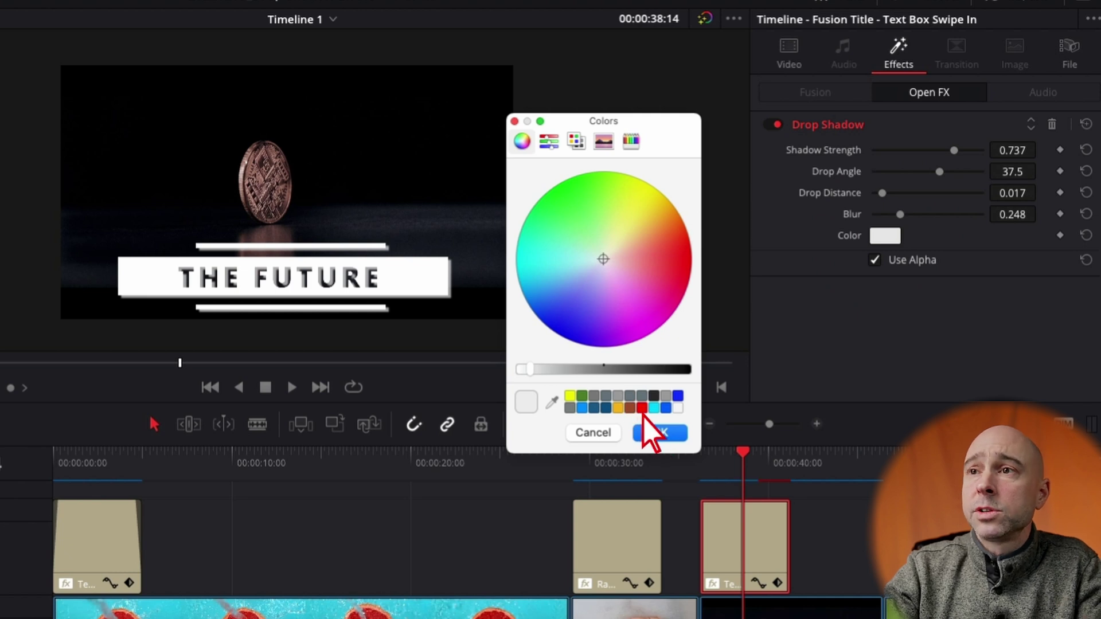
{"action": "left_click", "coordinate": [641, 409]}
{"action": "left_click", "coordinate": [659, 433]}
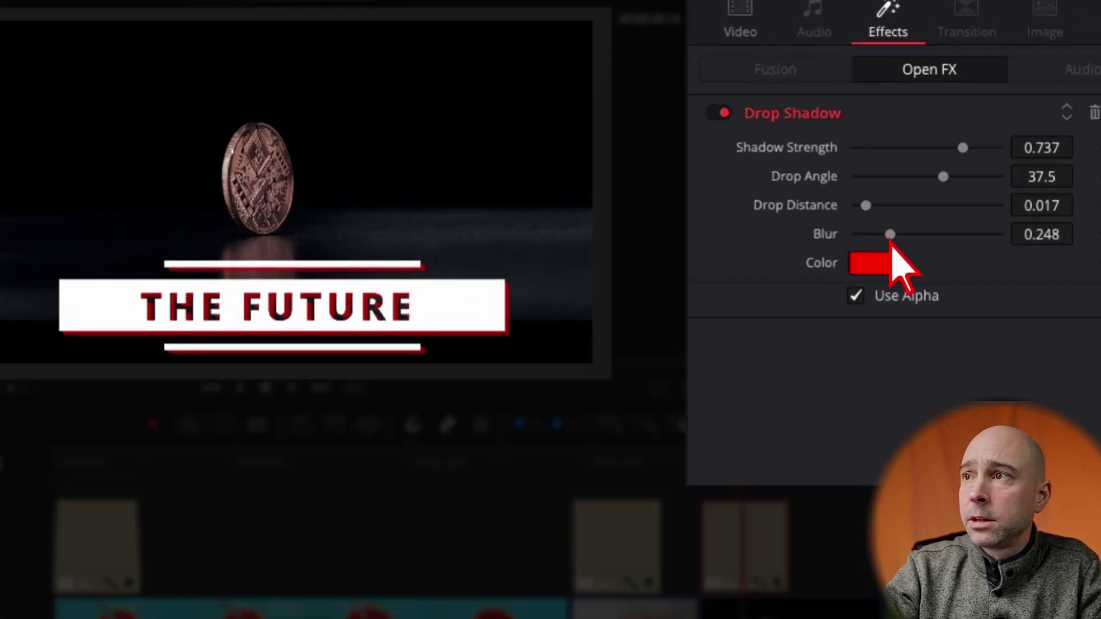
{"action": "left_click_drag", "start_coordinate": [958, 142], "coordinate": [963, 142]}
{"action": "left_click_drag", "start_coordinate": [890, 235], "coordinate": [866, 211]}
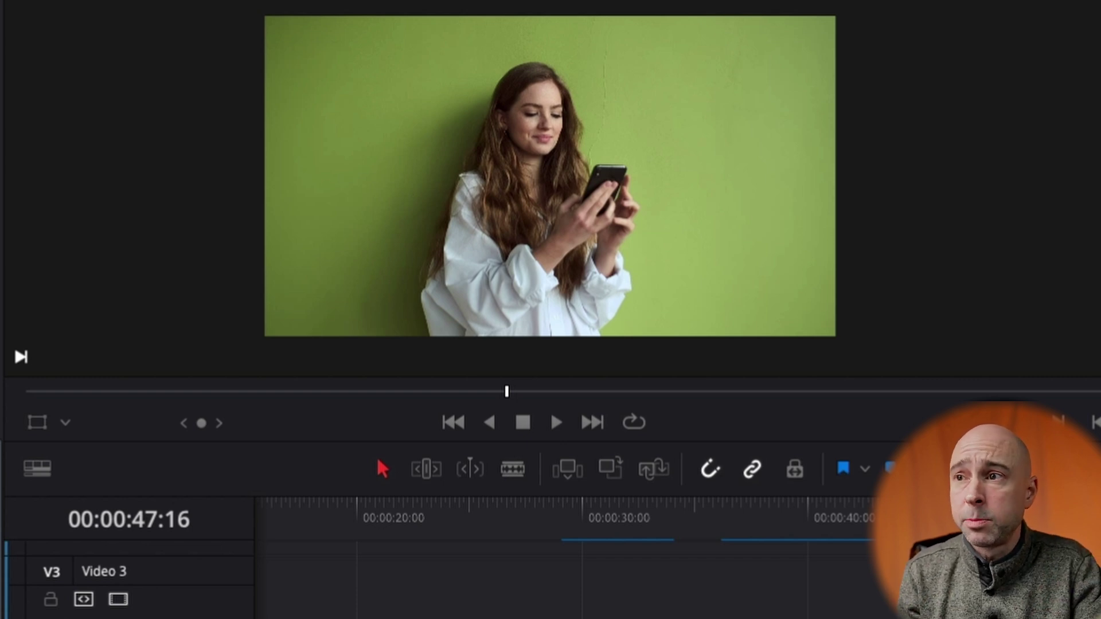
Preview the chat section and apply Drop Shadow to the message title clips on V3 and V2.
{"action": "key", "text": "space"}
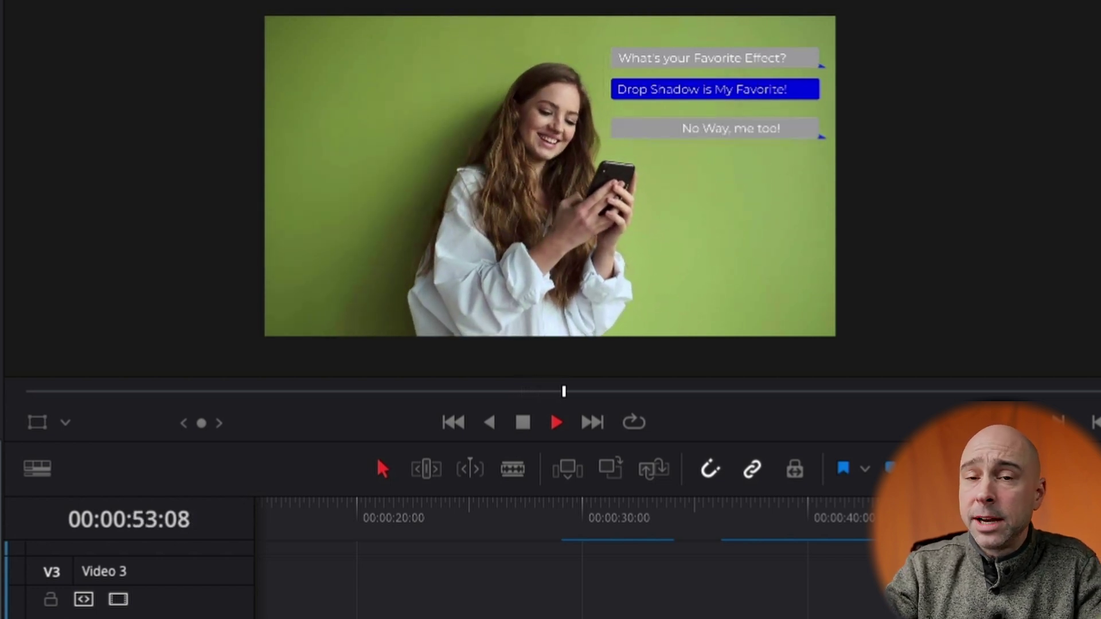
{"action": "key", "text": "space"}
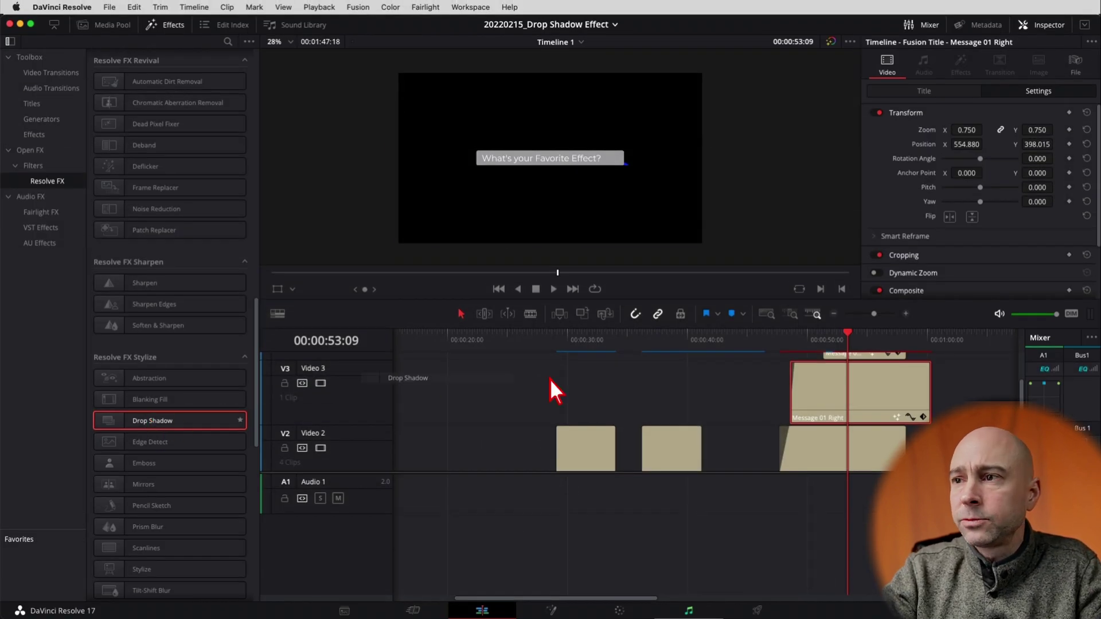
{"action": "left_click_drag", "start_coordinate": [554, 392], "coordinate": [851, 465]}
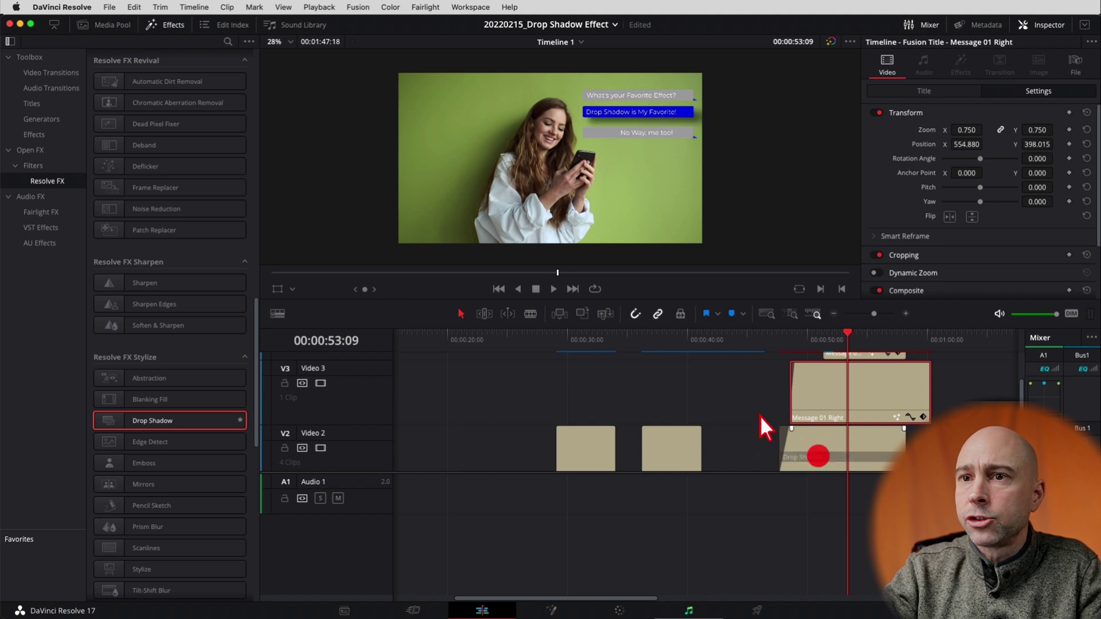
{"action": "left_click_drag", "start_coordinate": [167, 428], "coordinate": [836, 379]}
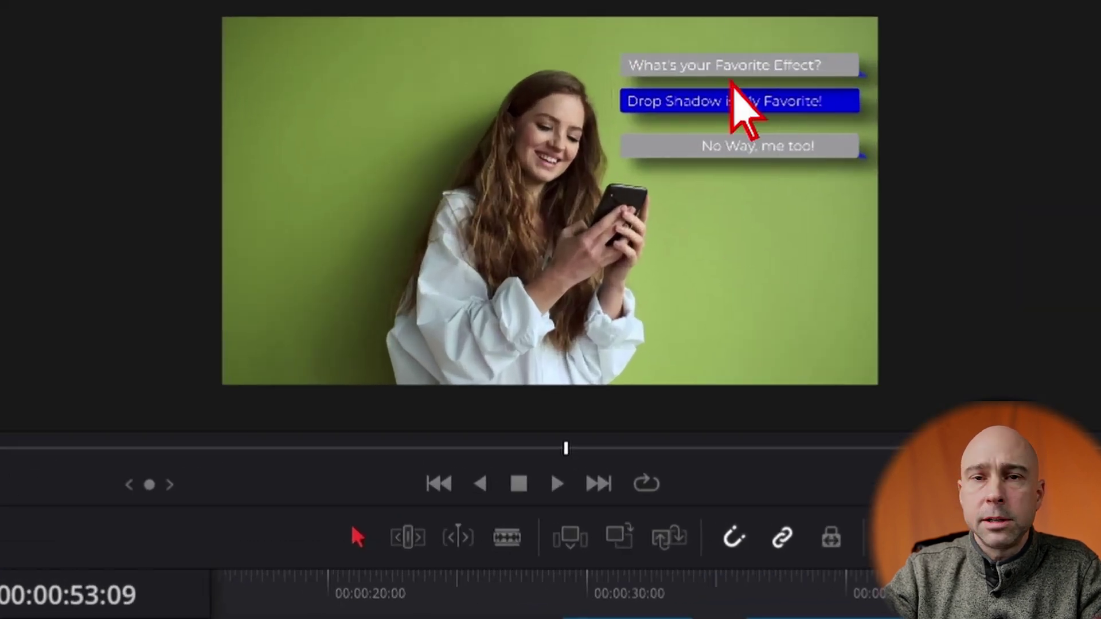